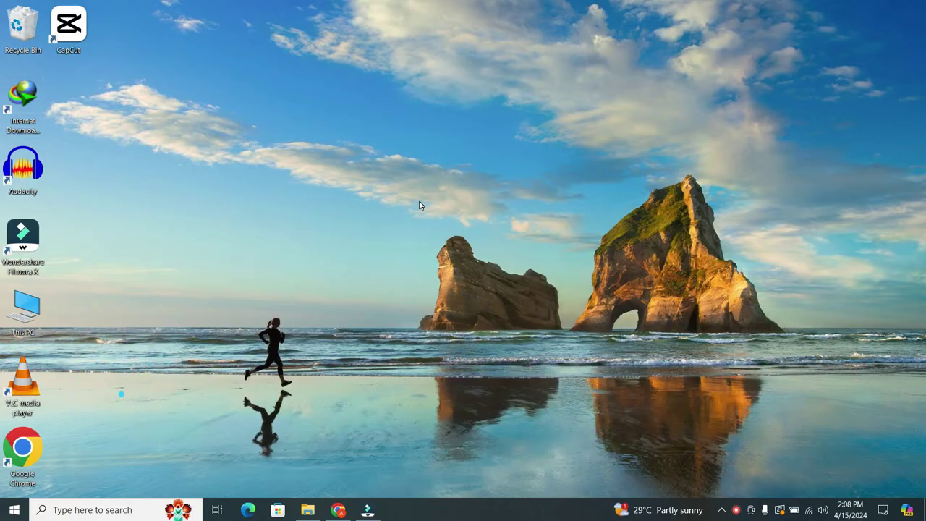
# - In Downloads, try deleting the inner Downloads folder, then dismiss the Folder Access Denied message
pyautogui.click(308, 509)
pyautogui.rightClick(238, 179)
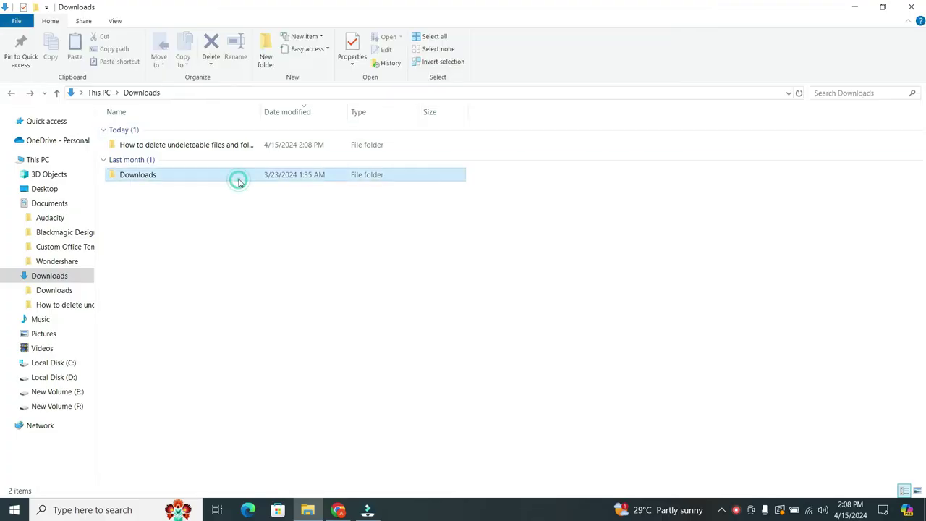
pyautogui.click(269, 449)
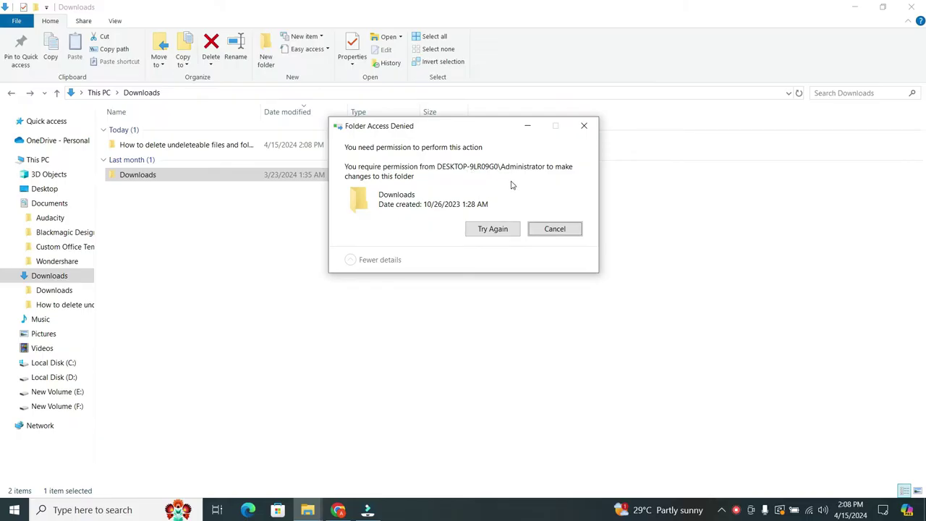
pyautogui.click(558, 229)
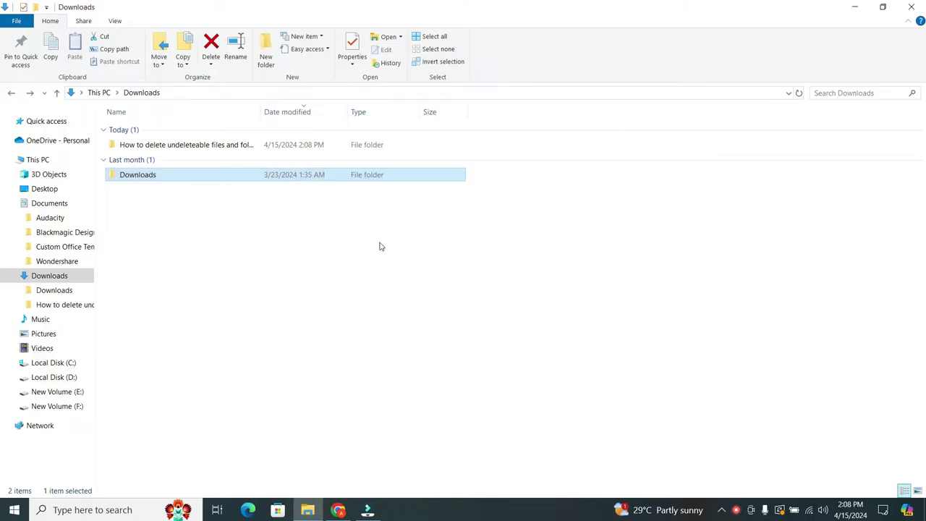
pyautogui.rightClick(244, 174)
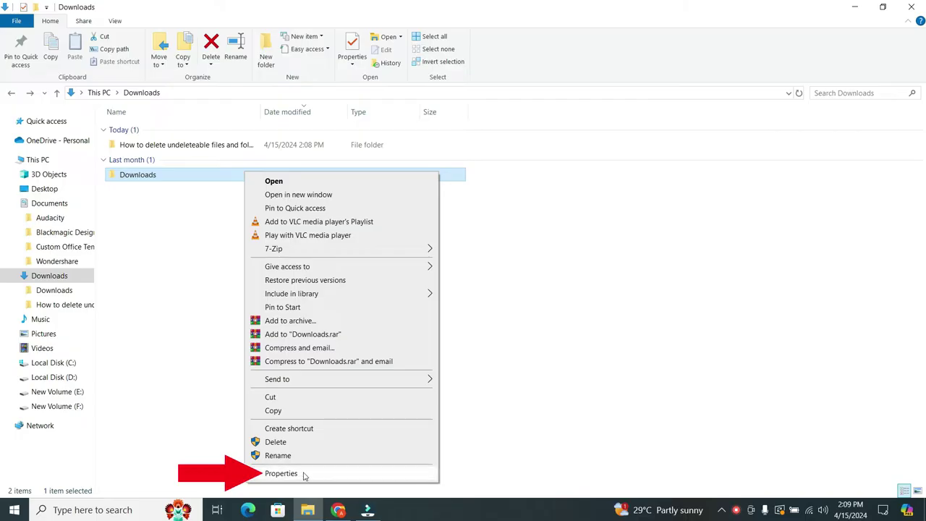
# - Open the inner Downloads folder's Properties, go to Security, and open Advanced settings
pyautogui.click(274, 474)
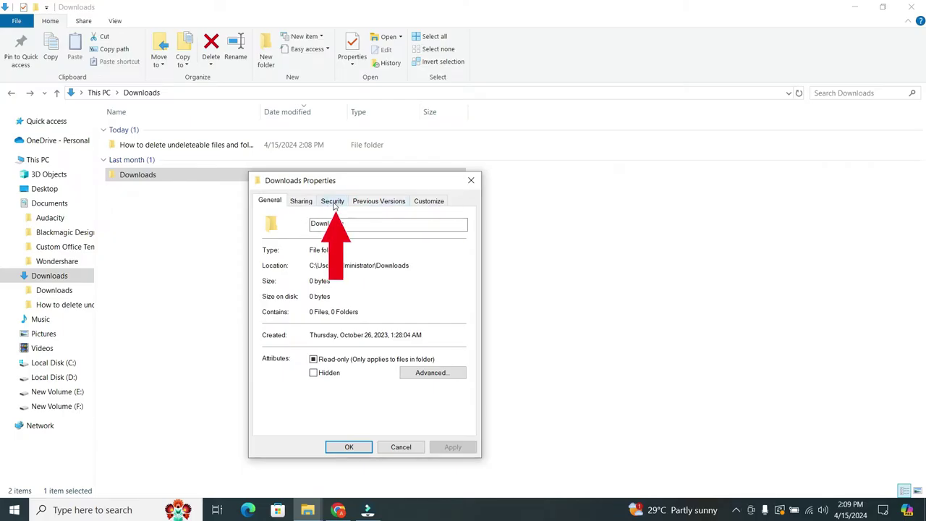
pyautogui.click(334, 204)
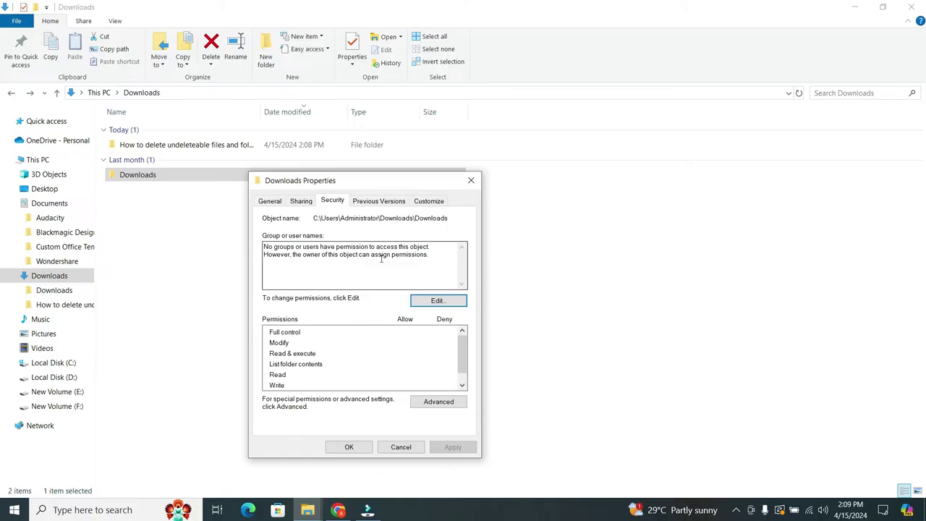
pyautogui.click(438, 402)
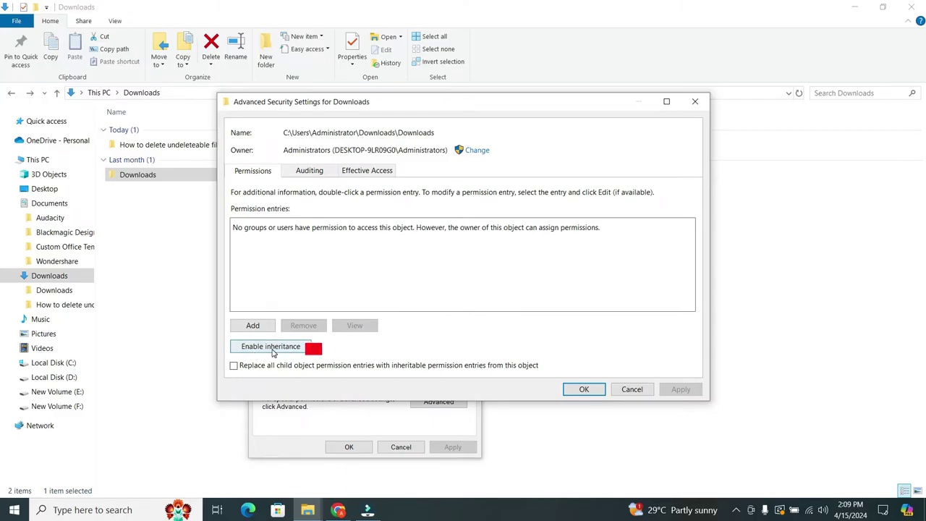
# - Enable inheritance on the inner Downloads folder, apply it, and close both security dialogs
pyautogui.click(272, 350)
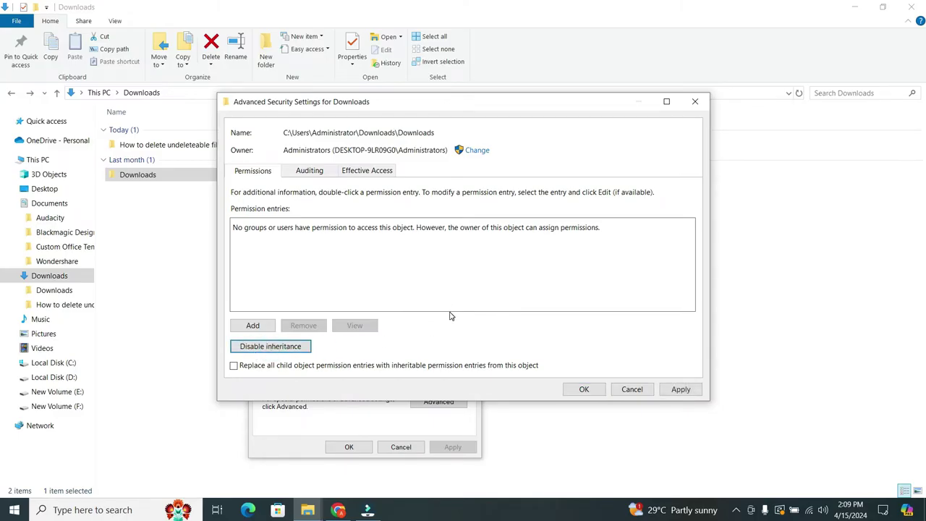
pyautogui.click(680, 389)
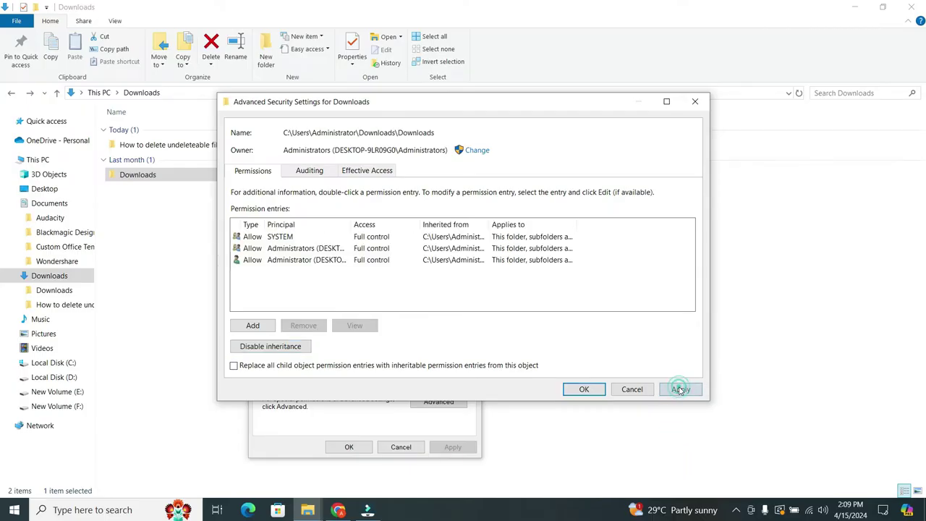
pyautogui.click(584, 390)
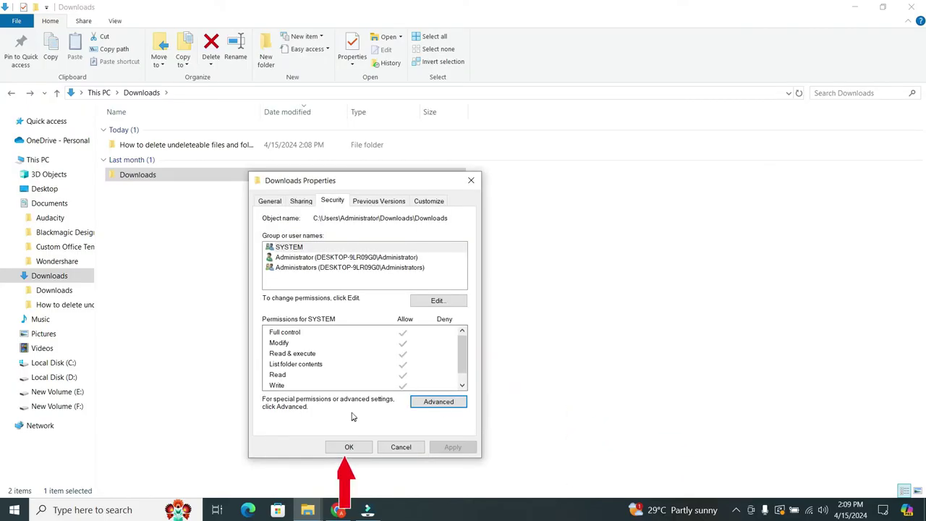
pyautogui.click(349, 447)
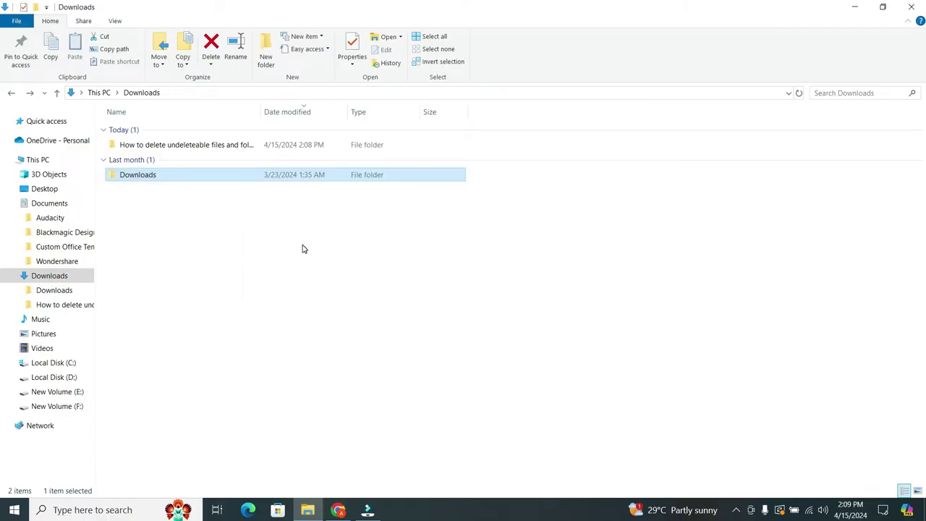
pyautogui.click(302, 247)
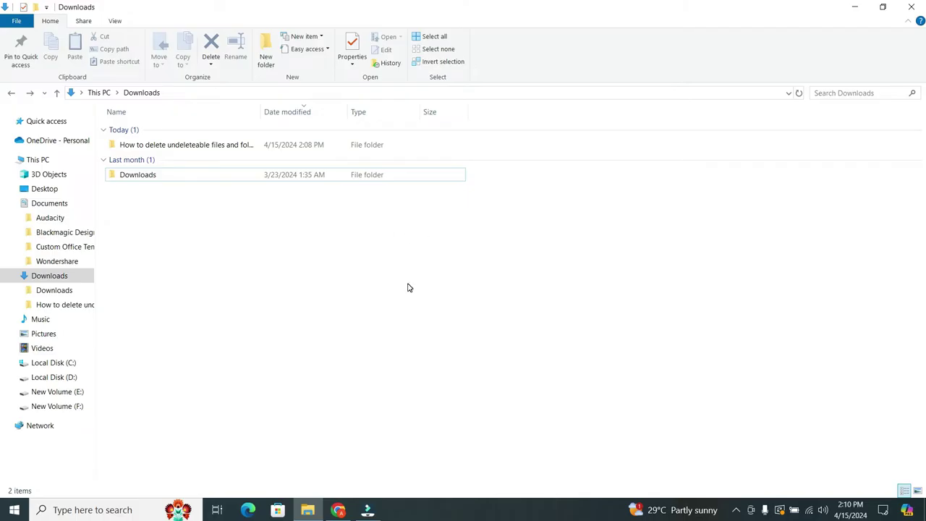
# - Reopen the inner Downloads folder's Advanced Security Settings and choose Change next to Owner
pyautogui.rightClick(323, 177)
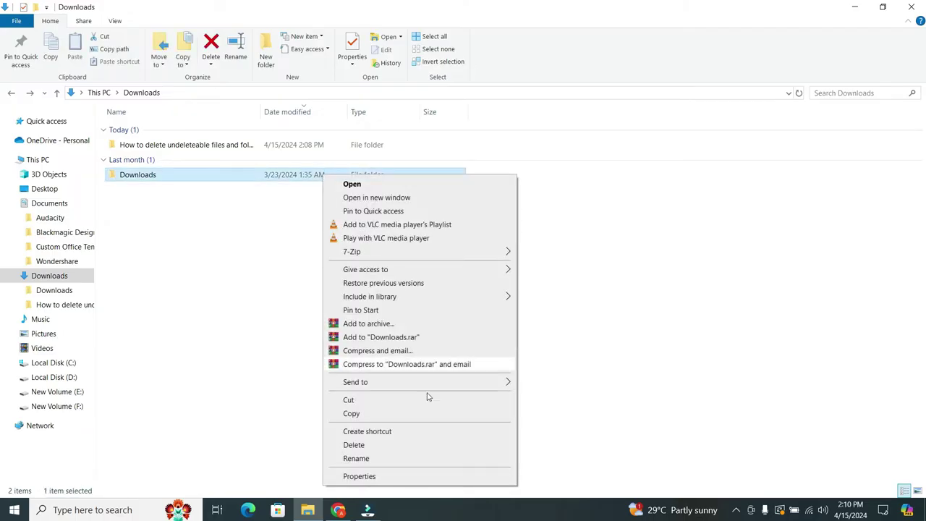
pyautogui.click(418, 476)
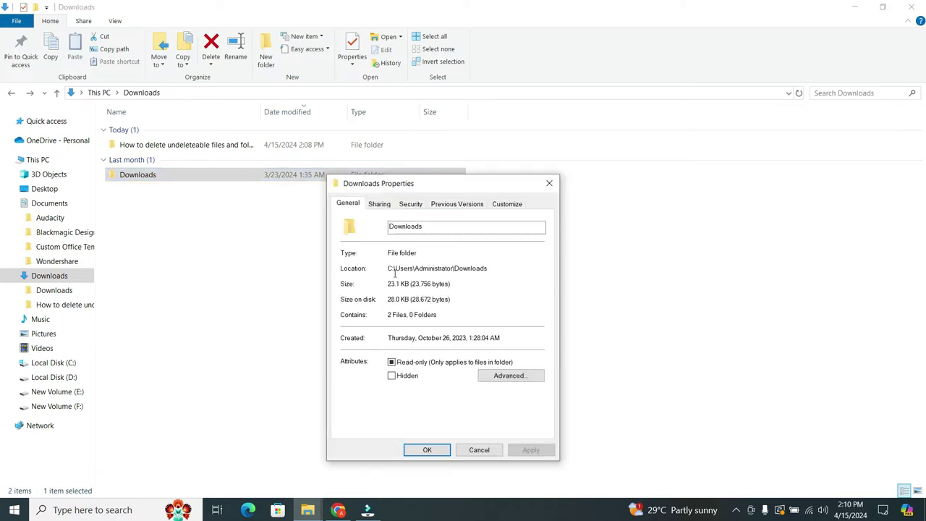
pyautogui.click(412, 204)
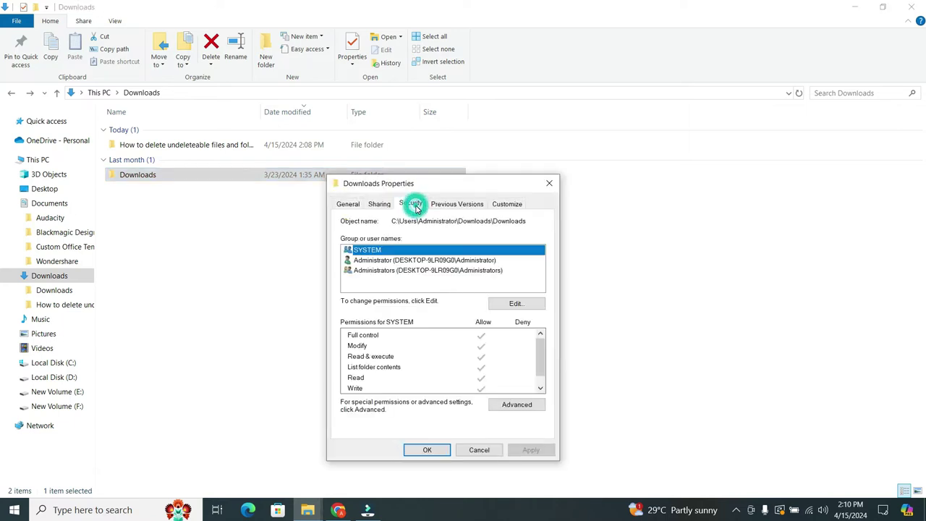
pyautogui.click(515, 405)
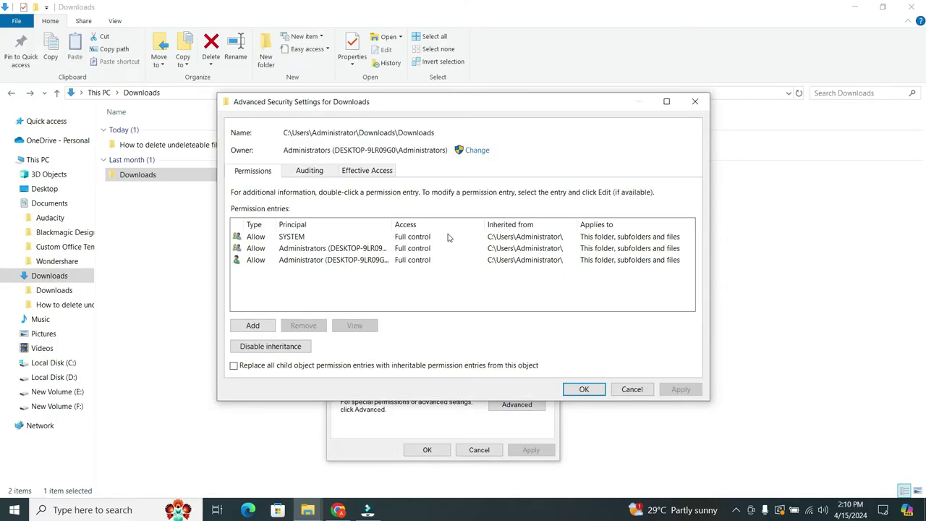
pyautogui.click(477, 150)
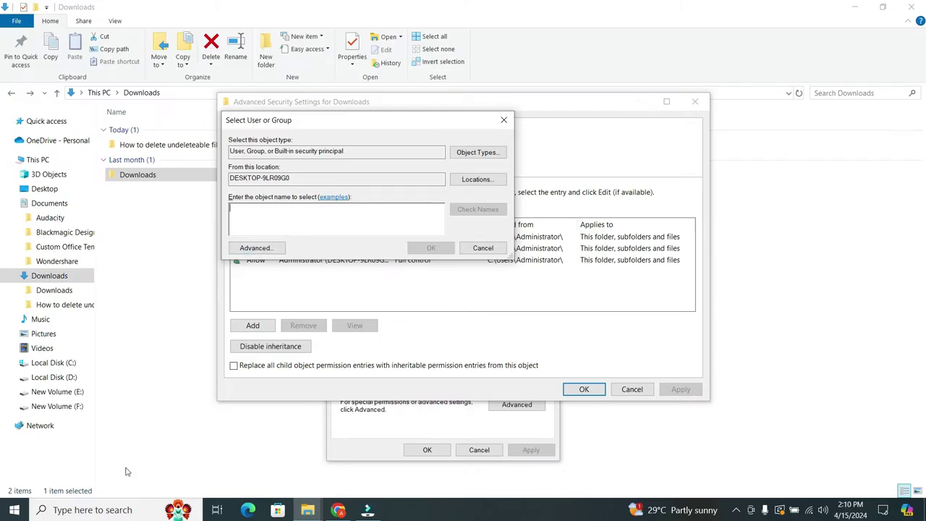
pyautogui.click(98, 510)
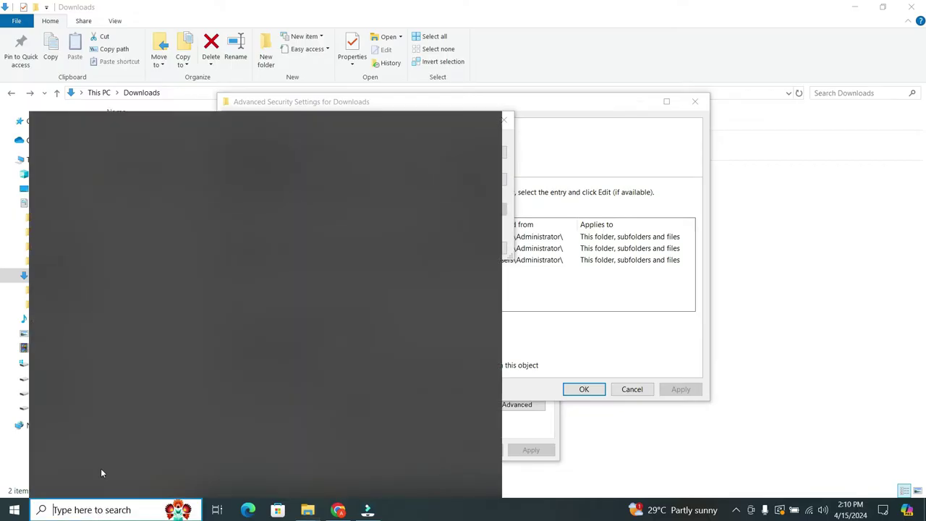
# - Look up the account name ADMINISTRATOR on the Settings Your info page
pyautogui.write('setting')
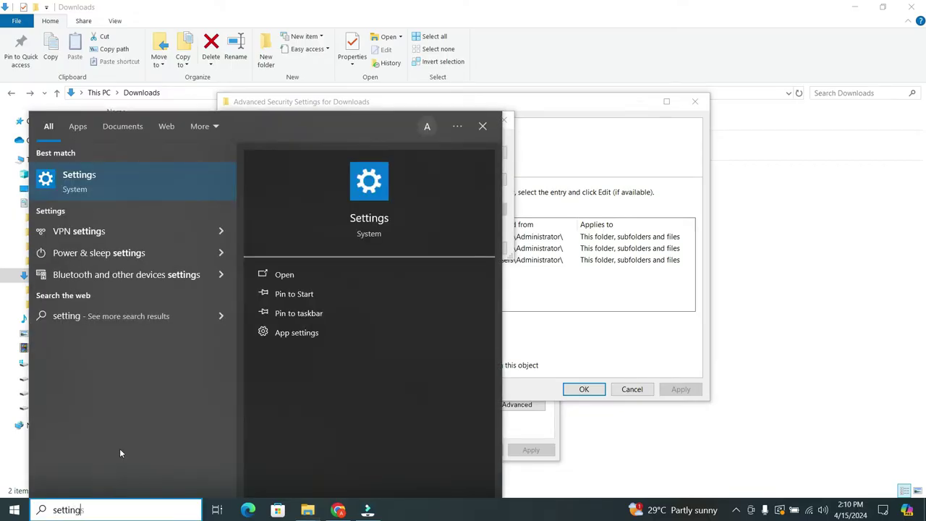
pyautogui.write('s')
pyautogui.click(130, 179)
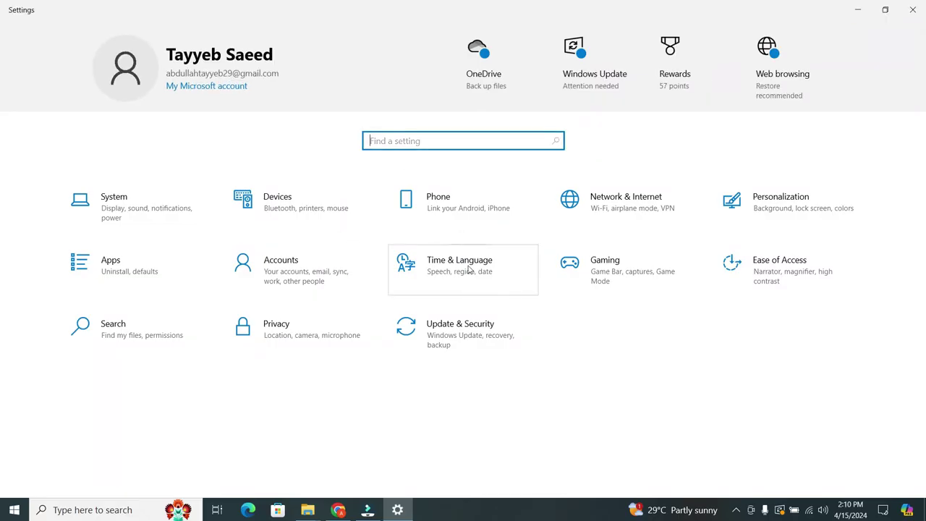
pyautogui.click(285, 265)
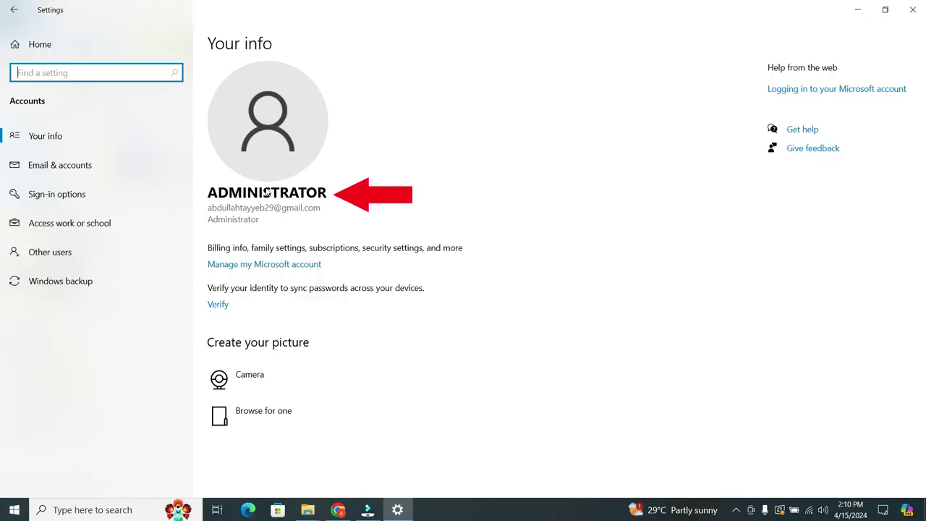
pyautogui.click(217, 194)
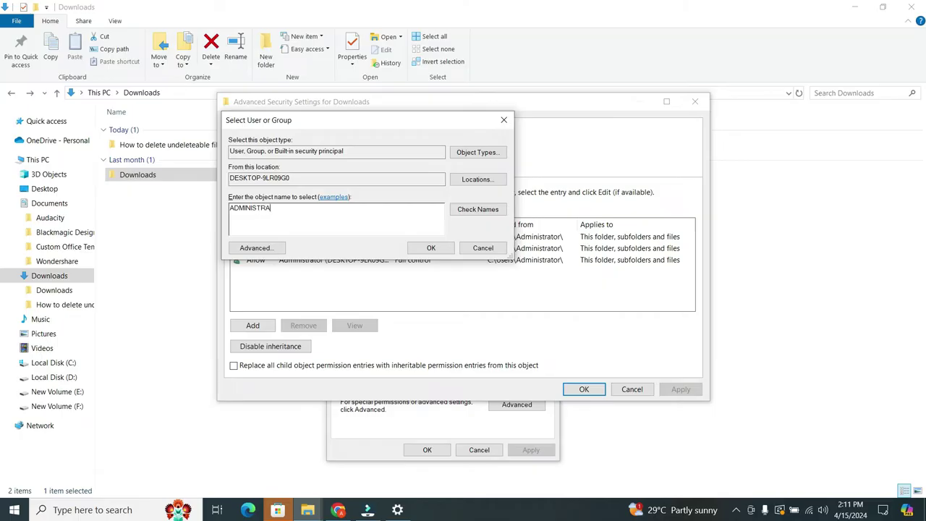
# - Make ADMINISTRATOR the owner, replacing ownership on all subcontainers and objects, and apply
pyautogui.write('OR')
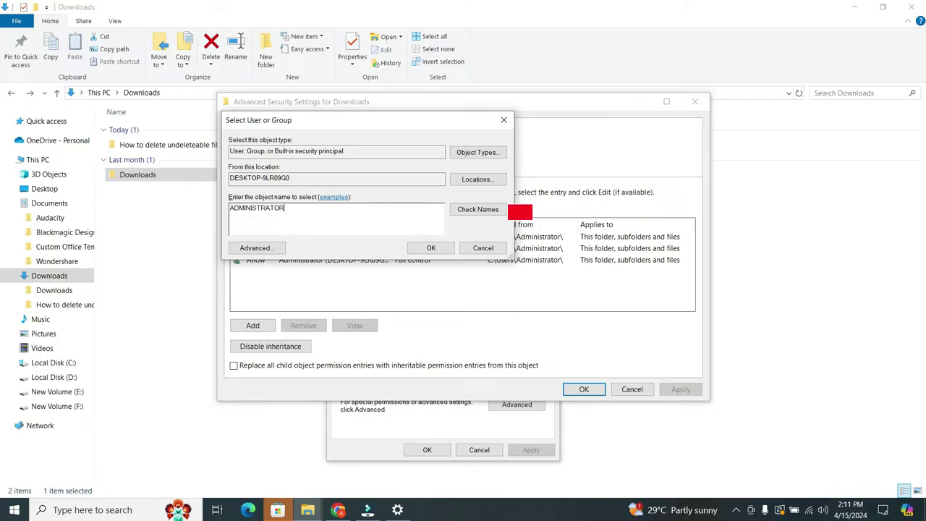
pyautogui.click(487, 212)
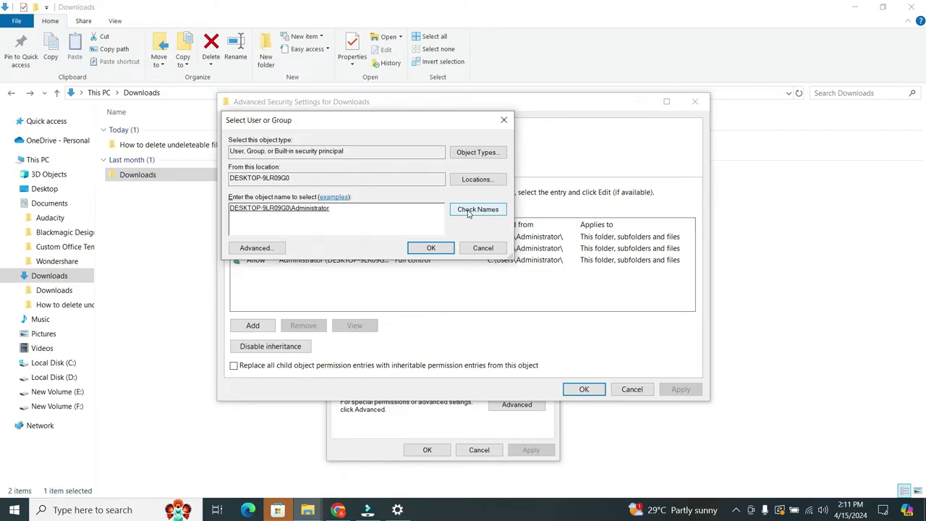
pyautogui.click(429, 247)
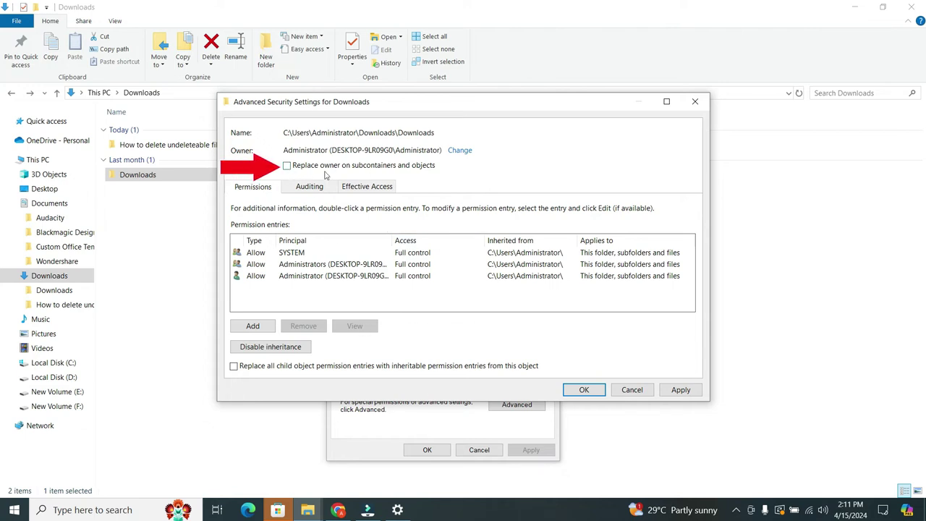
pyautogui.click(287, 165)
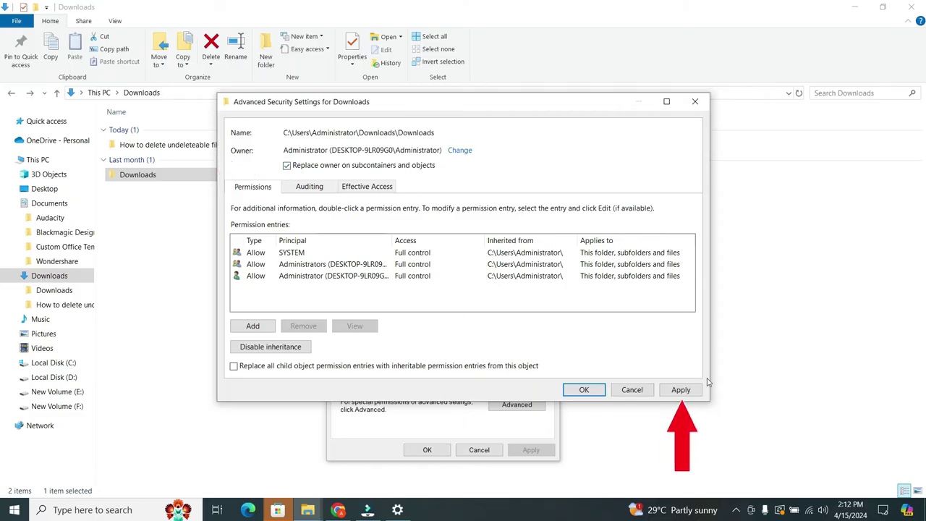
pyautogui.click(686, 390)
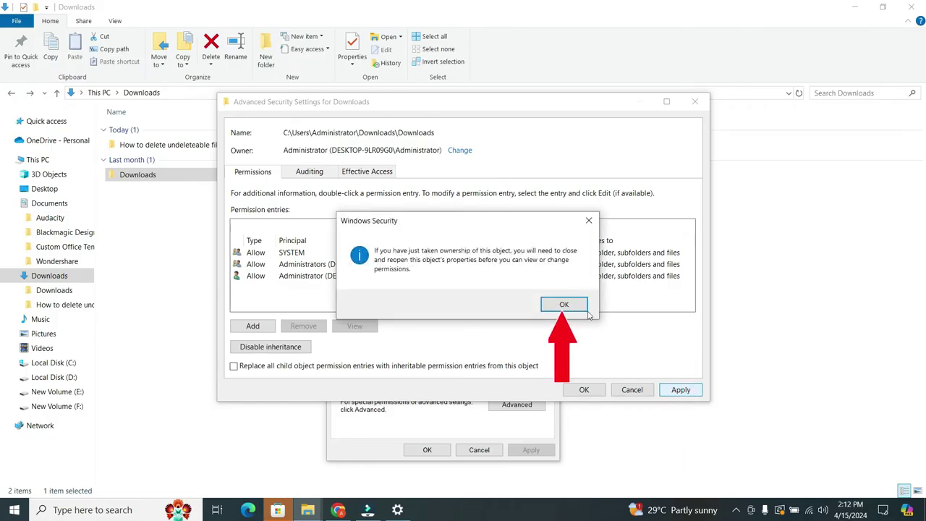
# - Replace all child object permission entries with inheritable ones, confirm, and close Advanced Security Settings
pyautogui.click(563, 305)
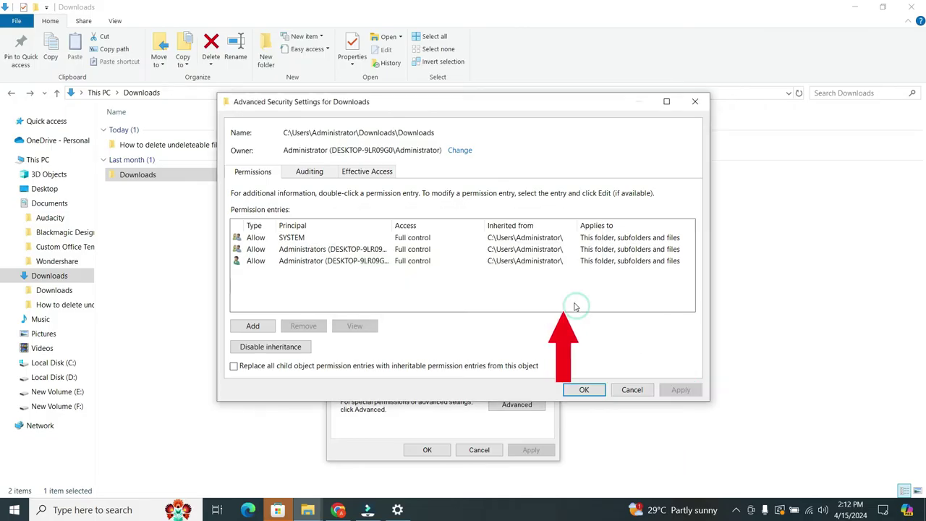
pyautogui.click(235, 366)
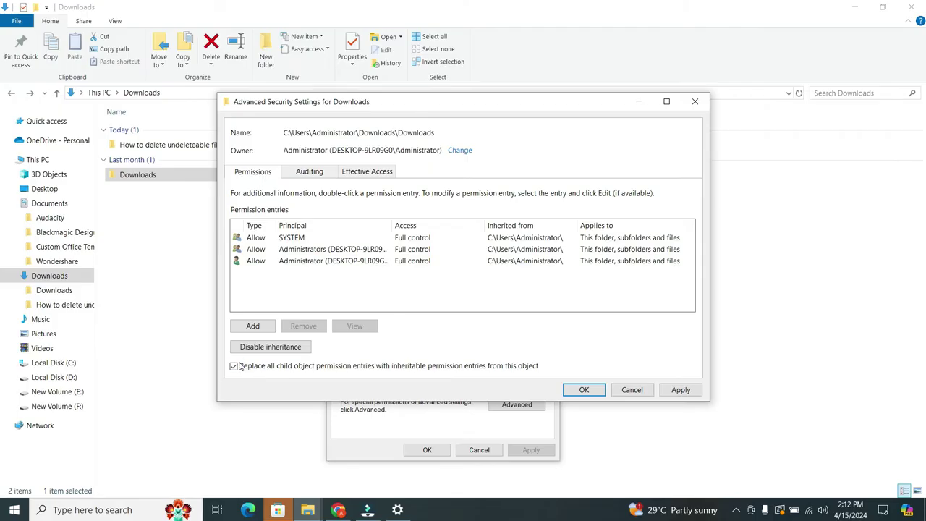
pyautogui.click(681, 389)
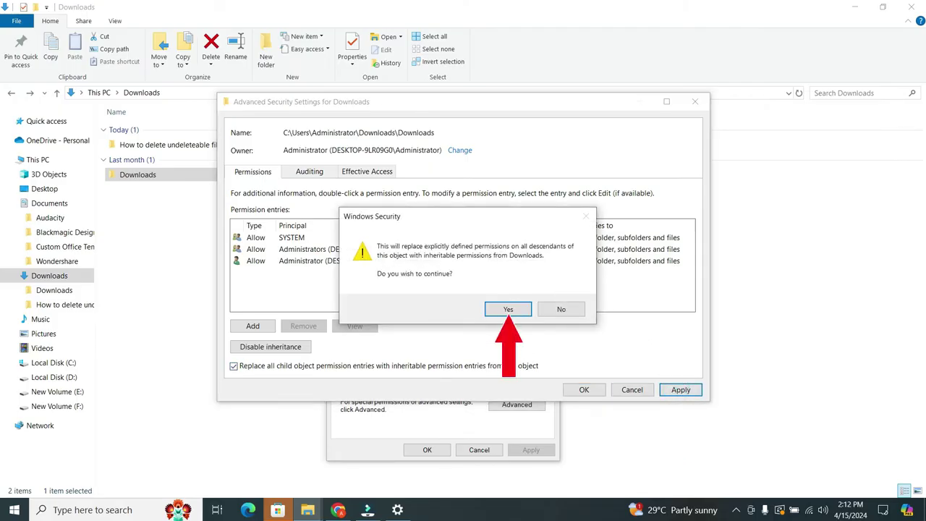
pyautogui.click(510, 309)
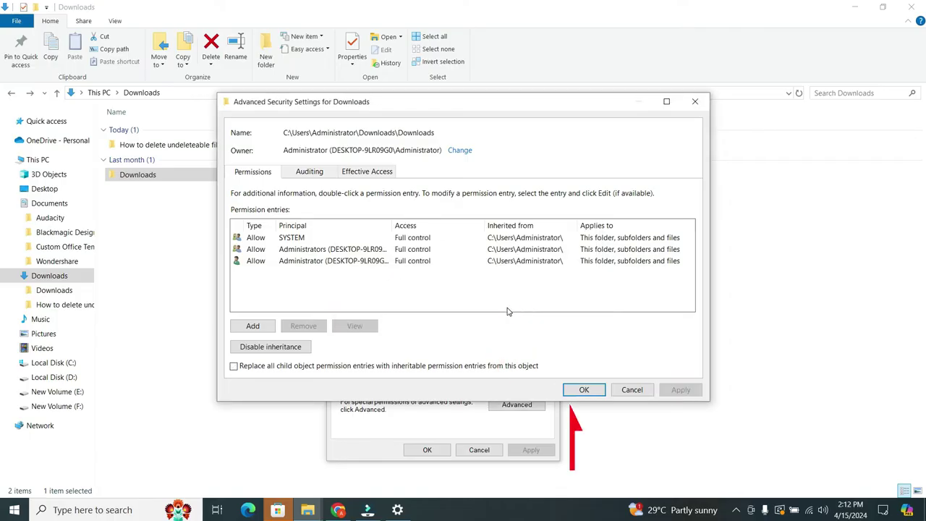
pyautogui.click(586, 390)
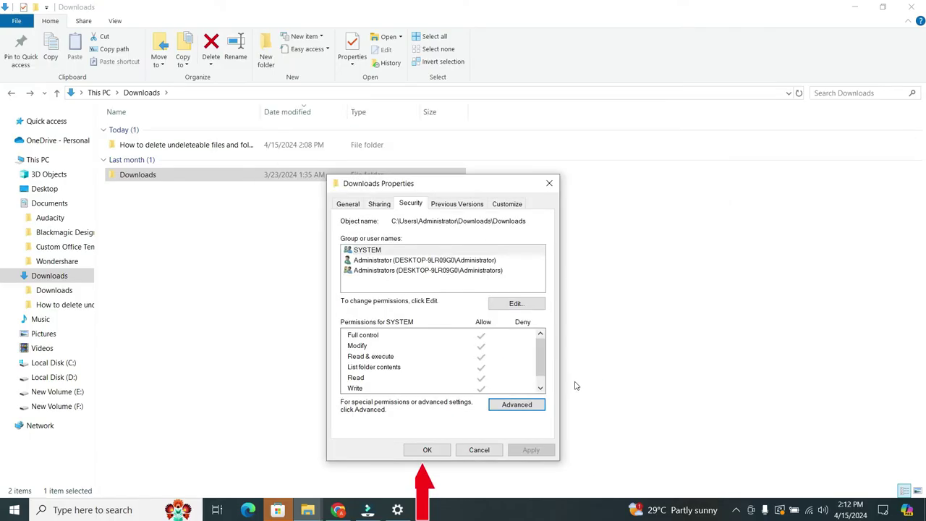
pyautogui.click(426, 450)
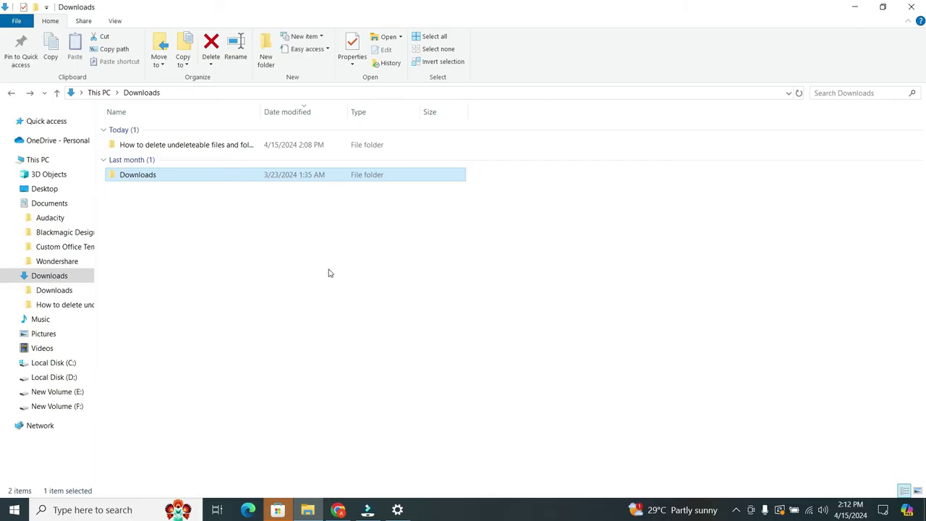
# - Deselect and then reselect the inner Downloads subfolder in the listing
pyautogui.click(335, 336)
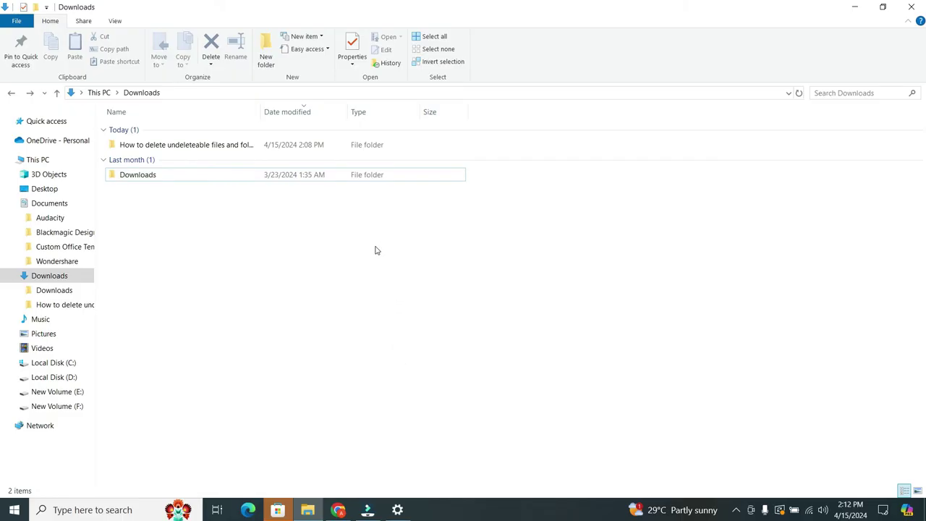
pyautogui.click(311, 174)
# - Open the inner Downloads folder's permission editor and select the Administrator entry
pyautogui.rightClick(311, 175)
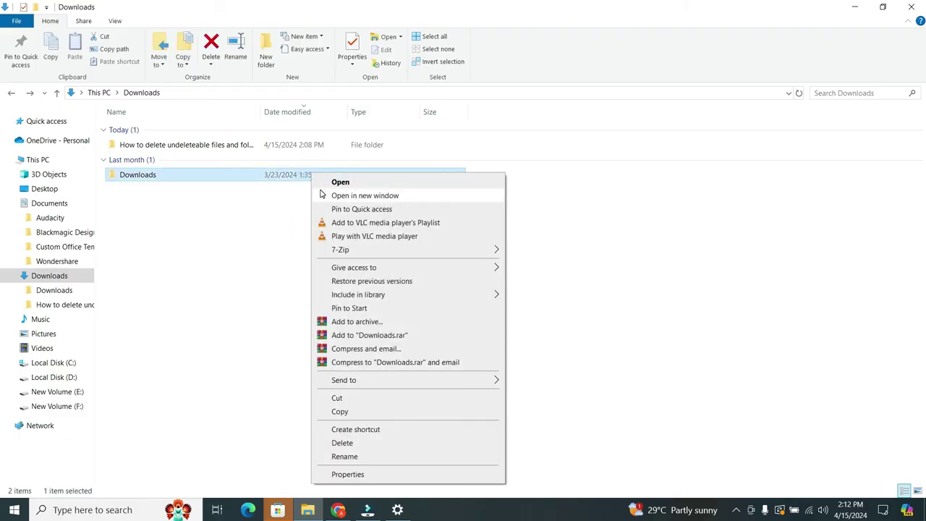
pyautogui.click(377, 477)
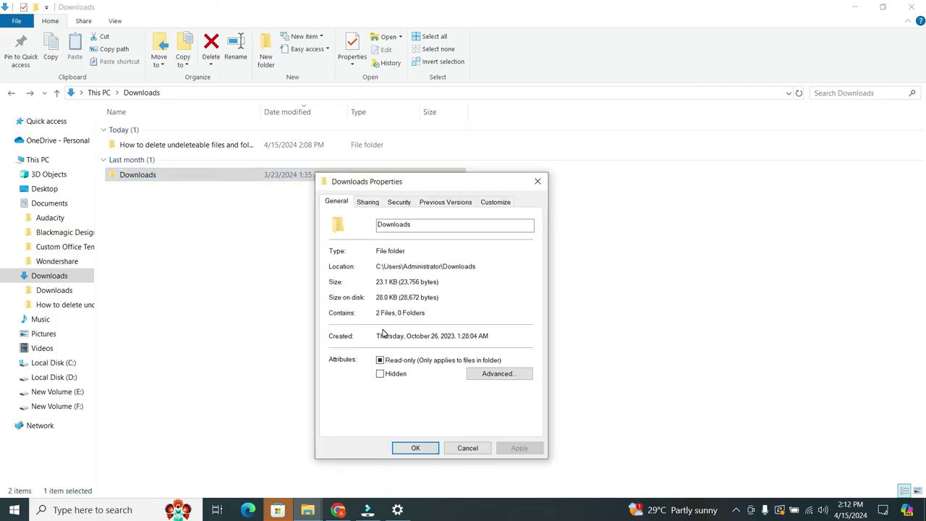
pyautogui.click(405, 204)
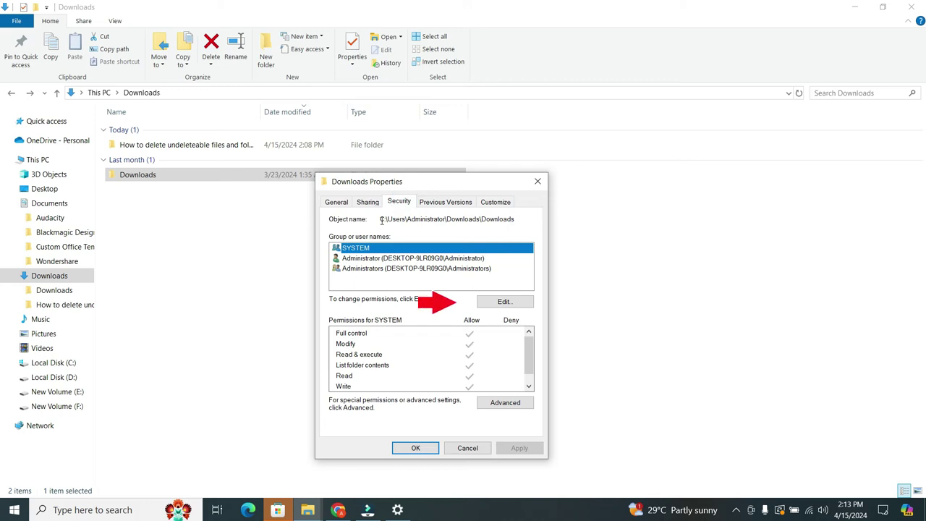
pyautogui.click(514, 304)
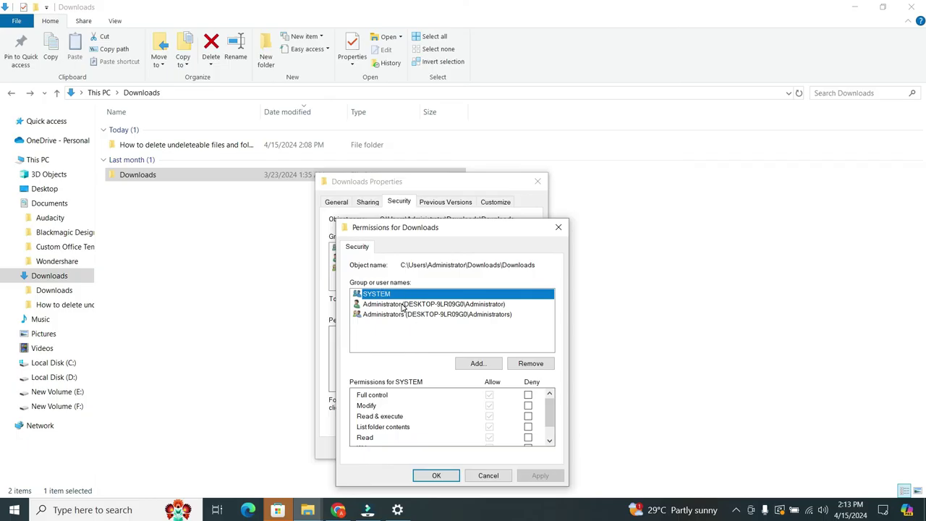
pyautogui.click(399, 307)
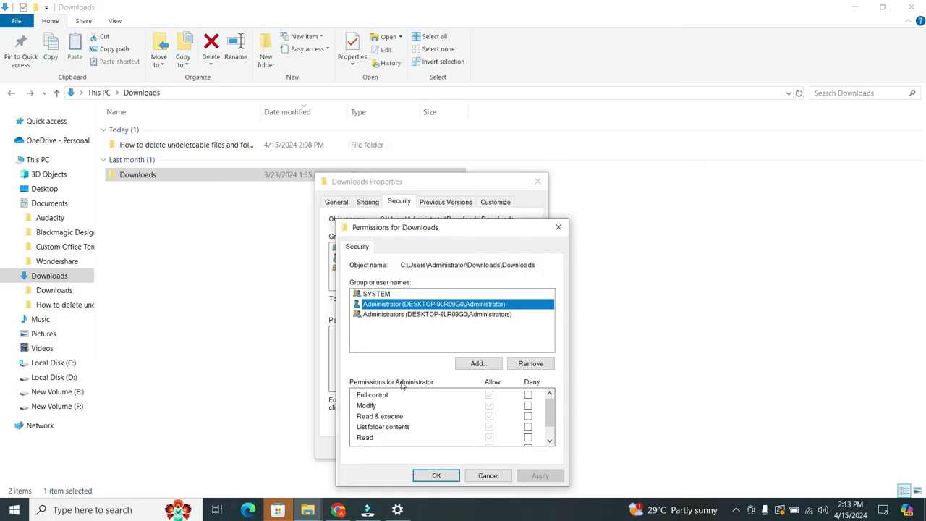
# - Clear every Deny permission for Administrator, apply the change, and close the dialogs
pyautogui.click(528, 395)
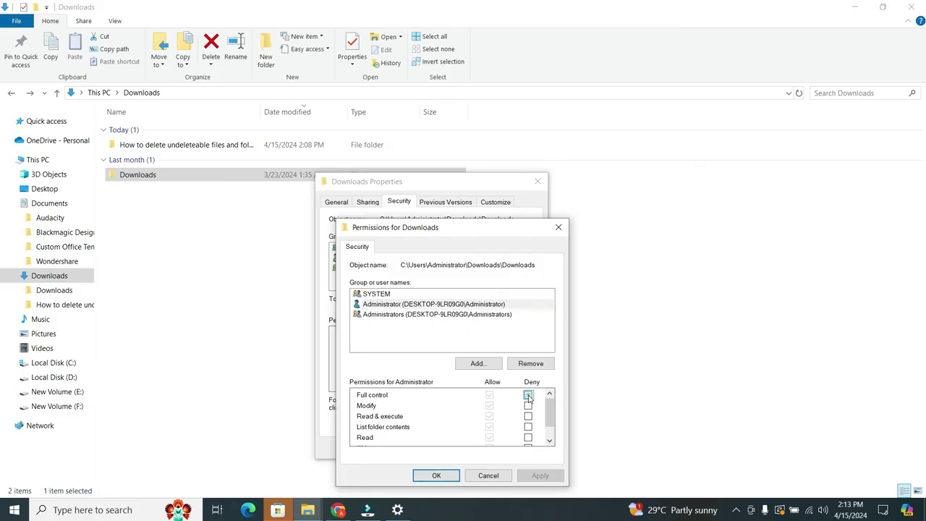
pyautogui.click(528, 395)
pyautogui.click(528, 406)
pyautogui.click(528, 416)
pyautogui.click(528, 427)
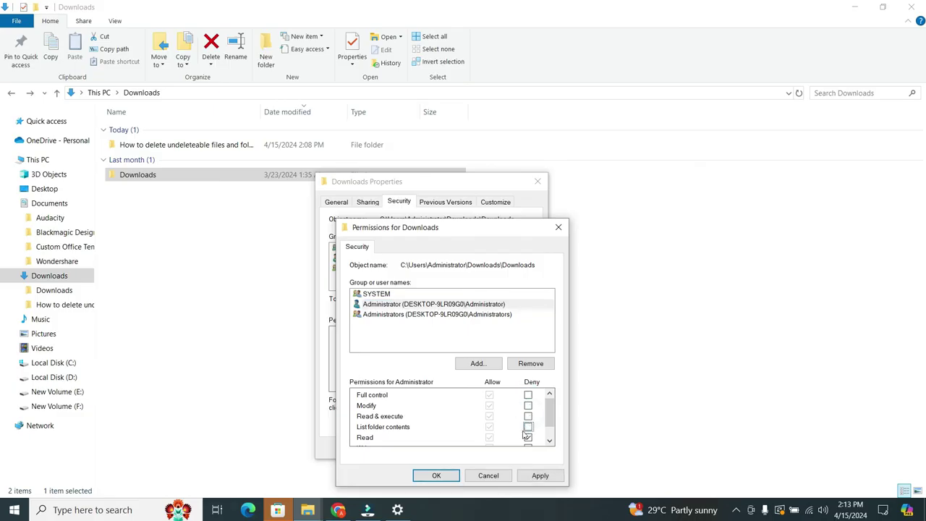
pyautogui.scroll(-1, 529, 426)
pyautogui.click(528, 429)
pyautogui.click(528, 418)
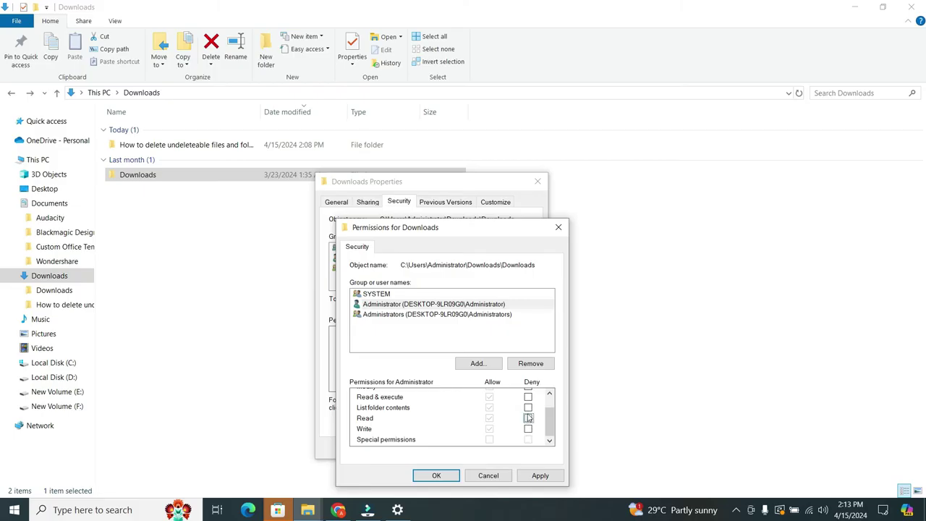
pyautogui.scroll(1, 528, 420)
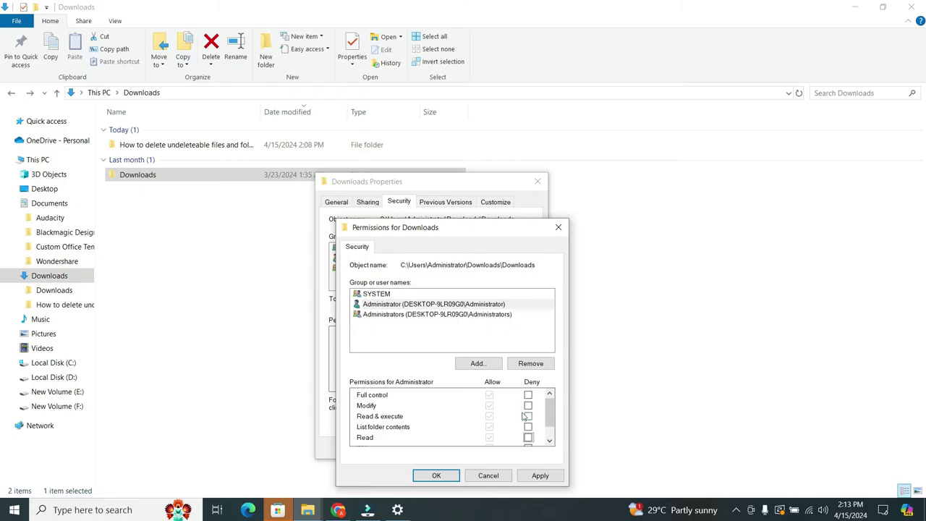
pyautogui.click(541, 476)
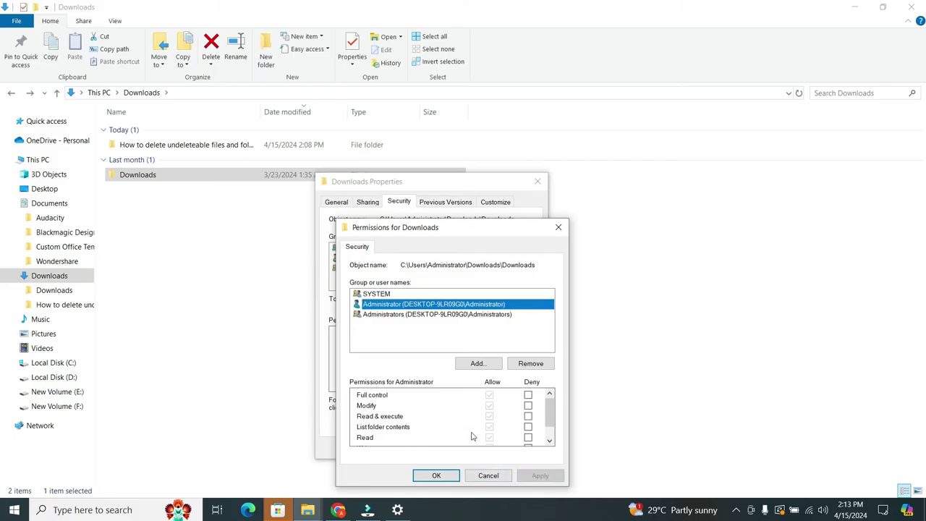
pyautogui.click(437, 475)
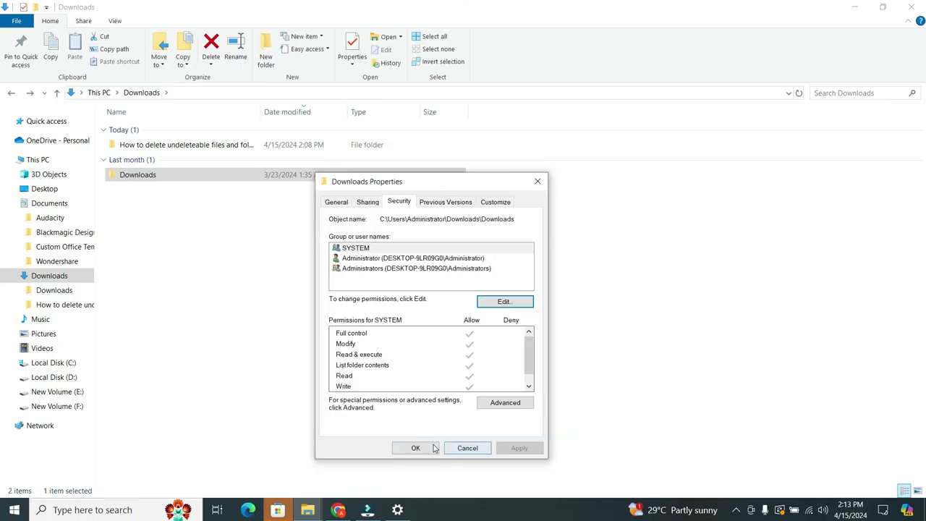
pyautogui.click(418, 447)
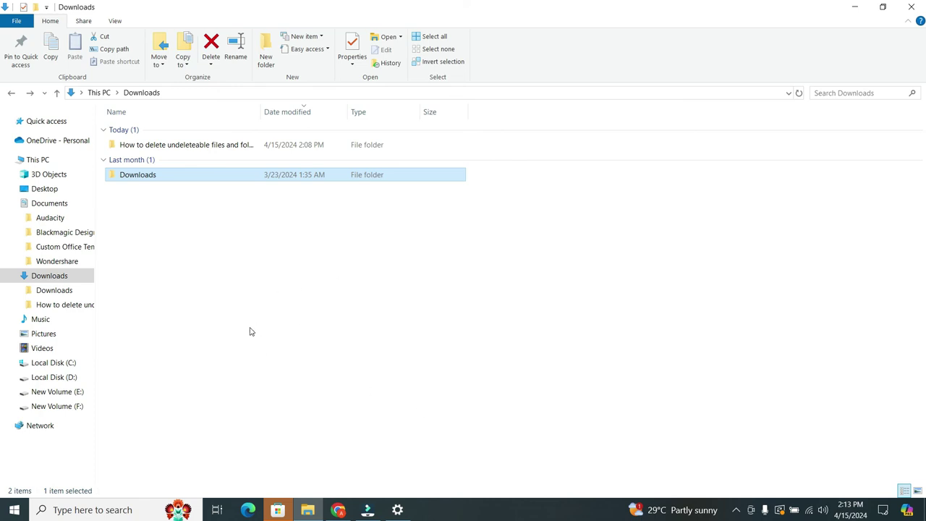
# - Restart the computer from the Start menu's power options
pyautogui.click(21, 511)
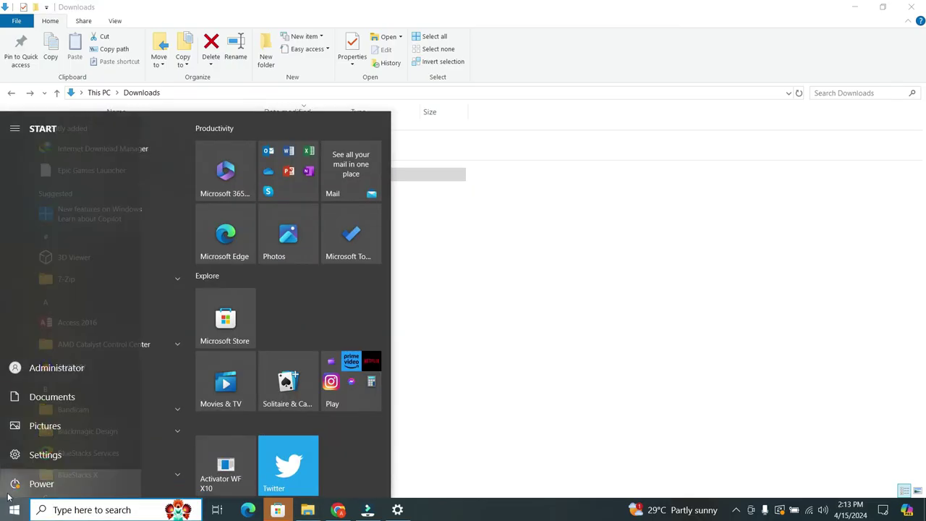
pyautogui.click(14, 482)
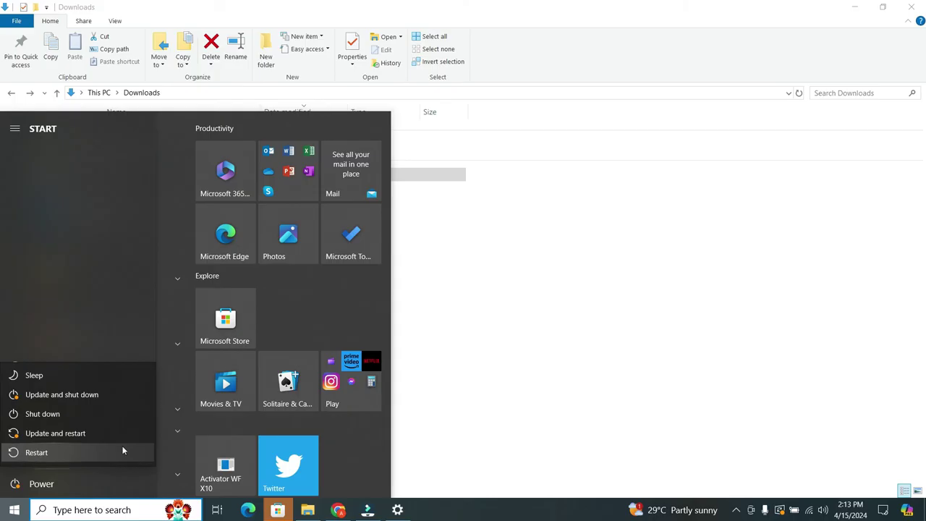
pyautogui.click(525, 312)
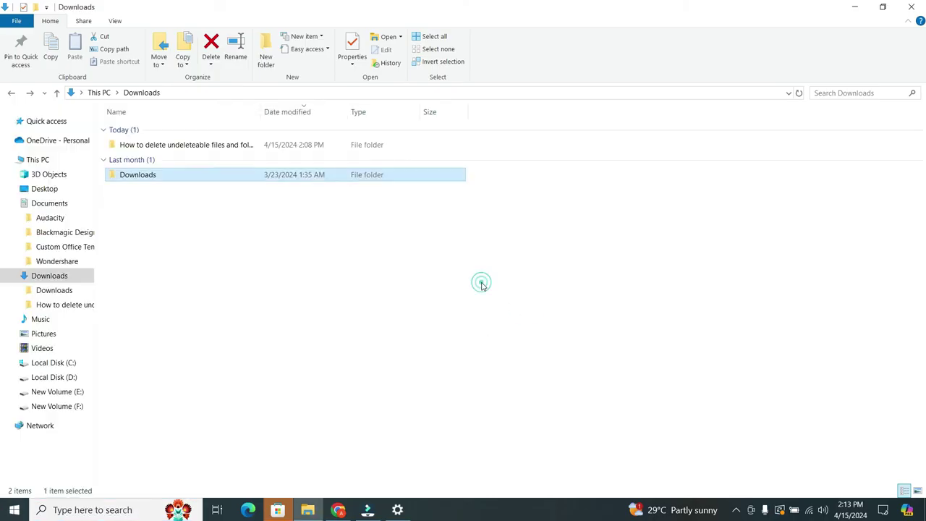
pyautogui.click(481, 284)
# - Delete the Downloads subfolder, leaving only the "How to delete undeleteable files and fol…" folder
pyautogui.rightClick(261, 174)
pyautogui.click(321, 442)
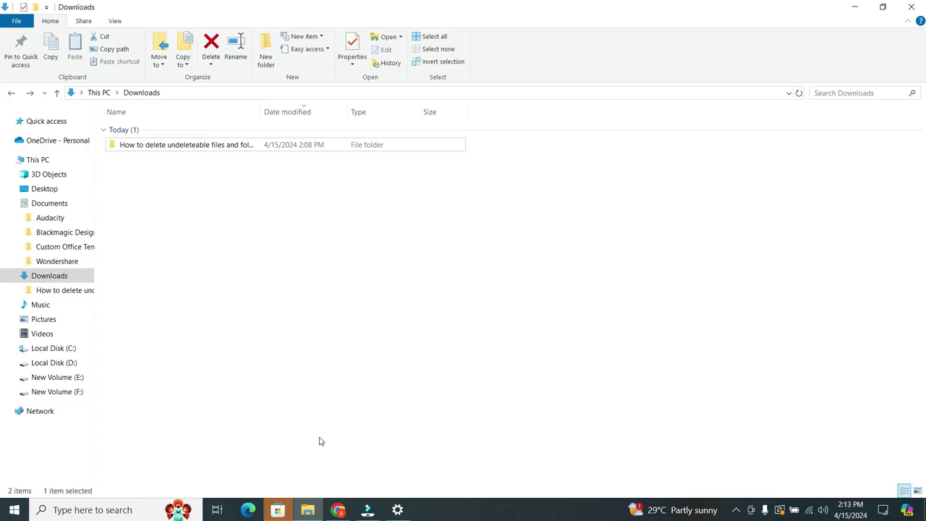
pyautogui.click(374, 253)
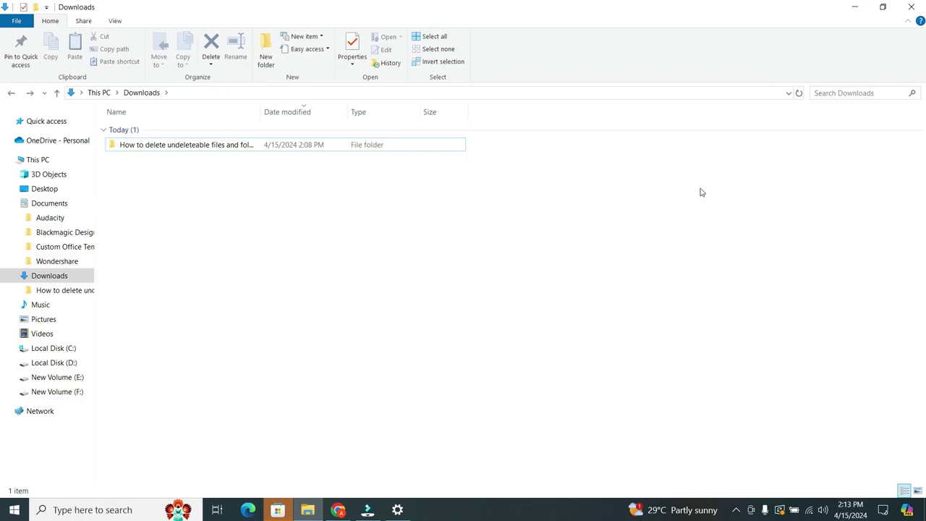
# - Minimize the File Explorer window to reveal the Windows desktop
pyautogui.click(854, 7)
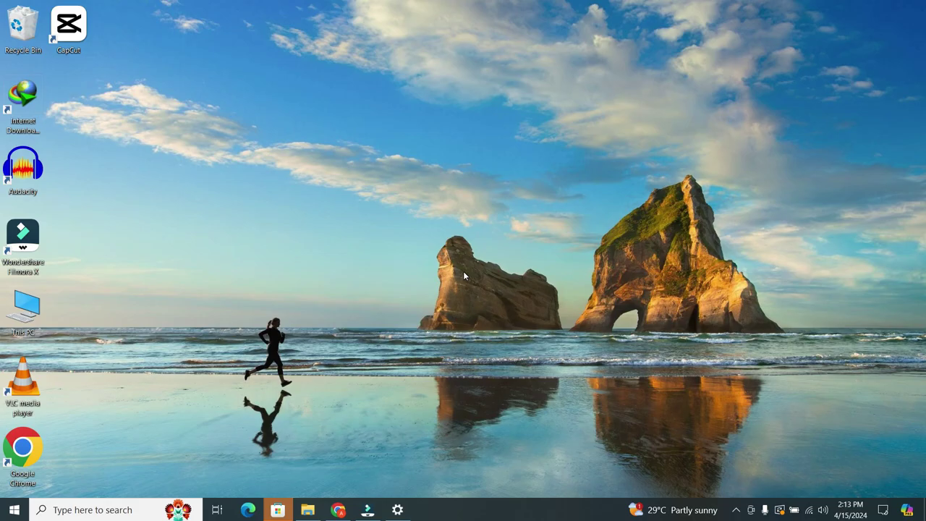